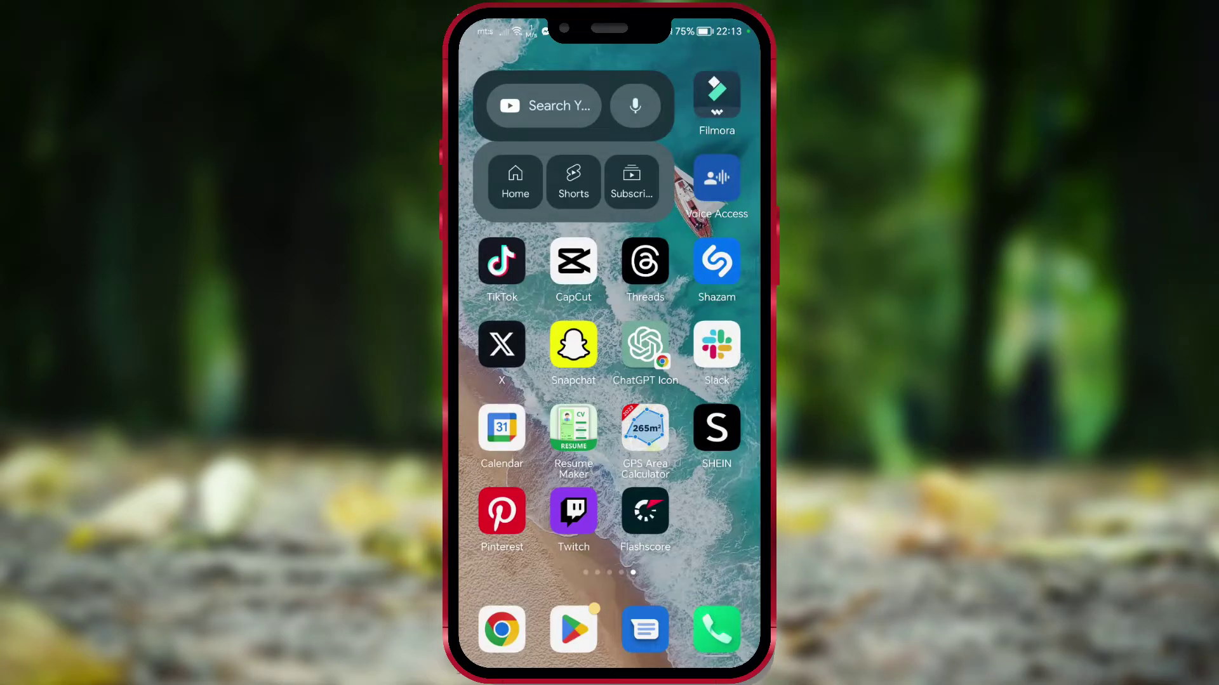
# Step: Launch CapCut and open the profile side panel with the account options
pyautogui.click(573, 262)
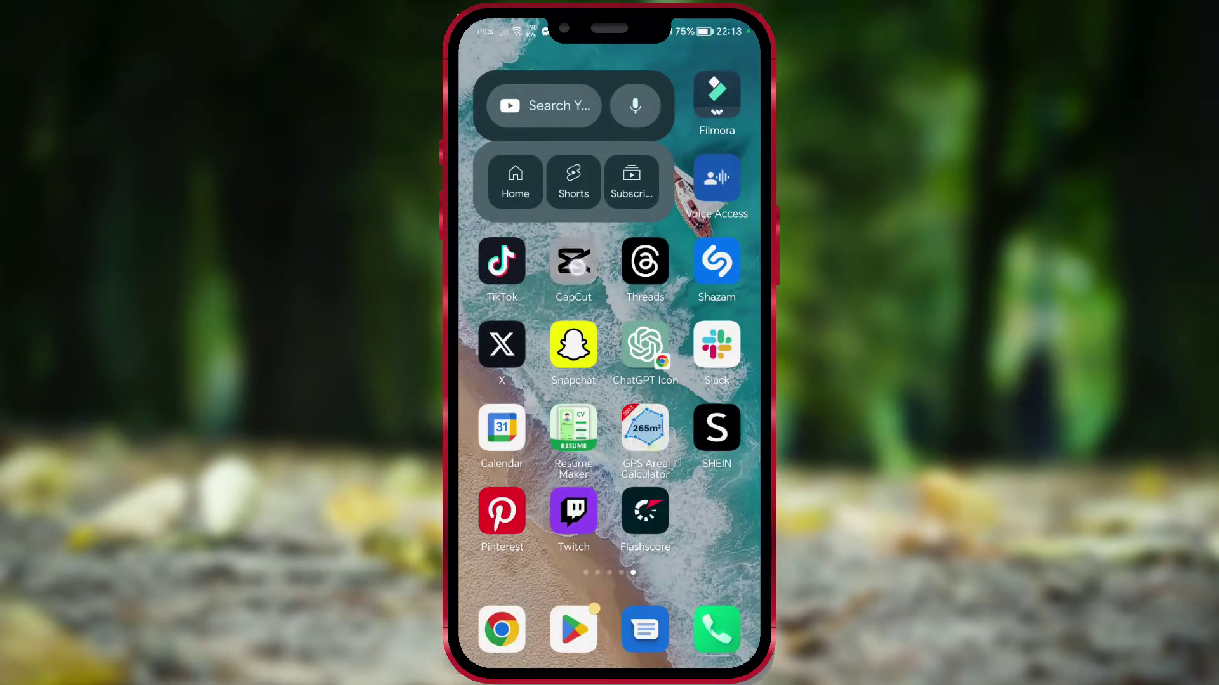
pyautogui.click(631, 203)
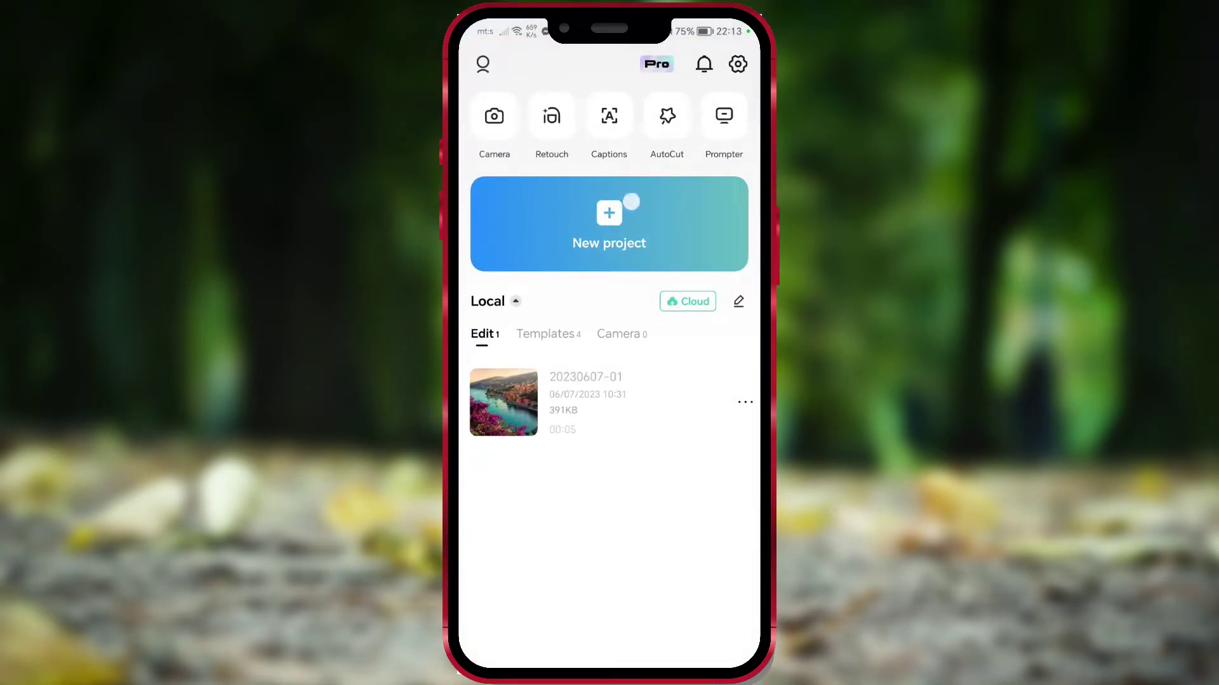
pyautogui.click(483, 64)
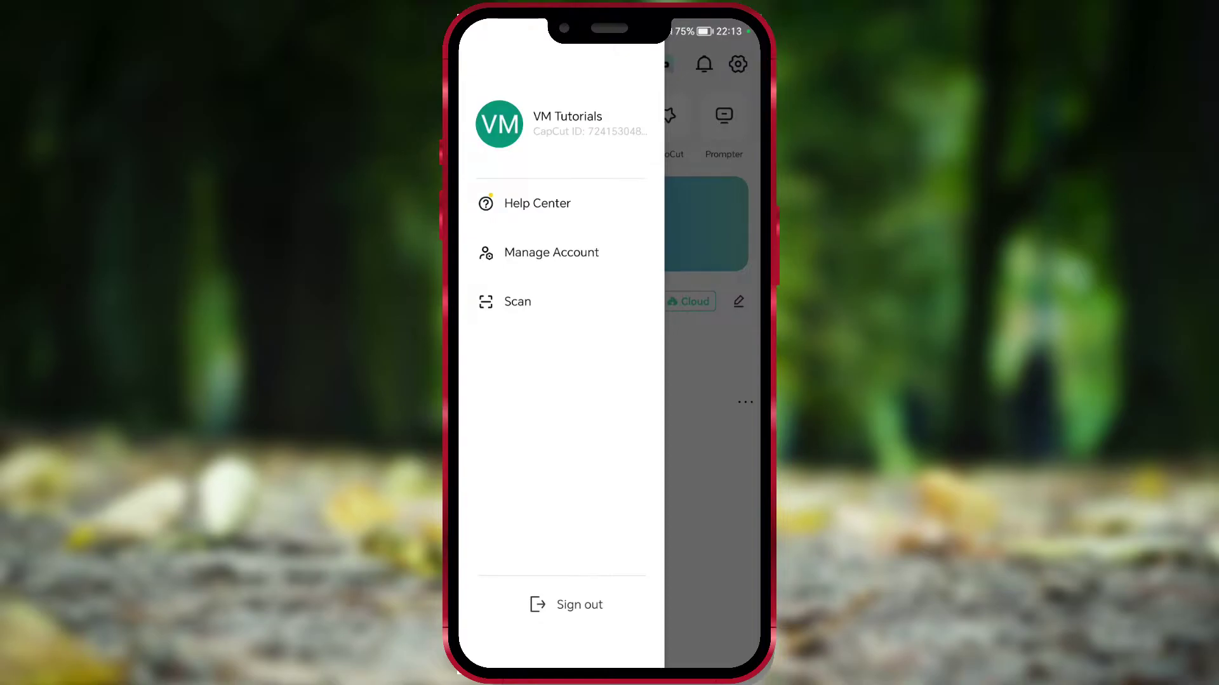
# Step: Open Manage Account to view Account settings with Google connected and TikTok linkable
pyautogui.click(568, 259)
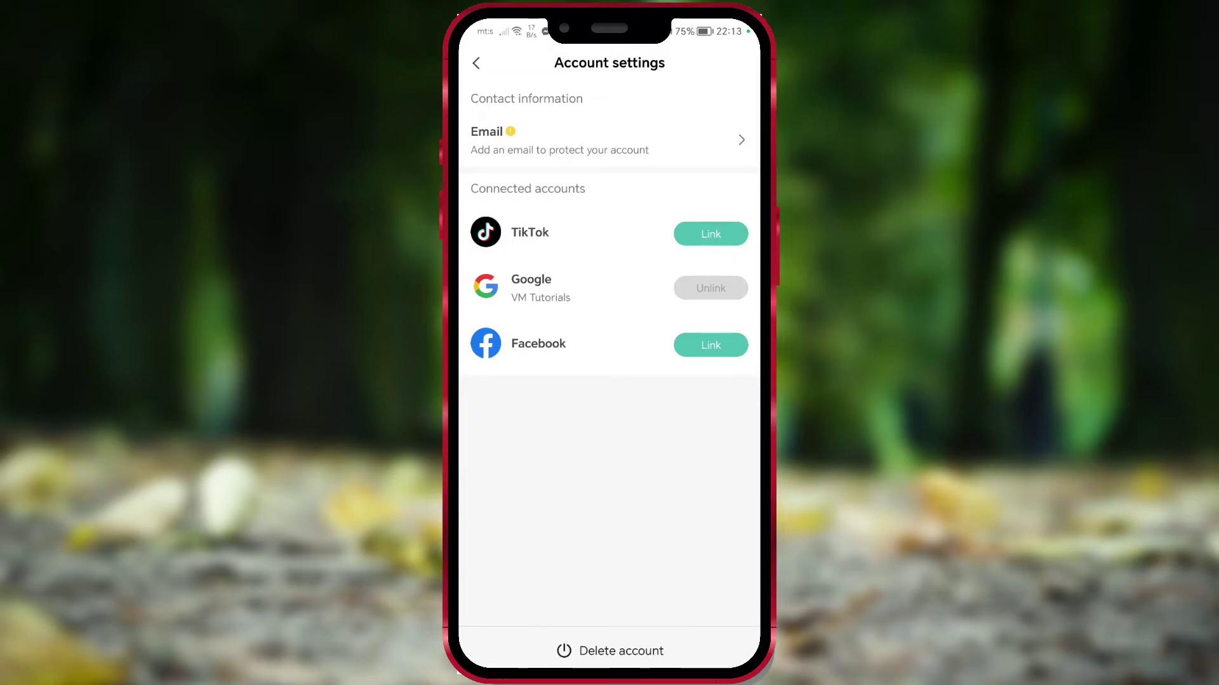
# Step: Retry linking the TikTok account from the account settings page
pyautogui.click(724, 229)
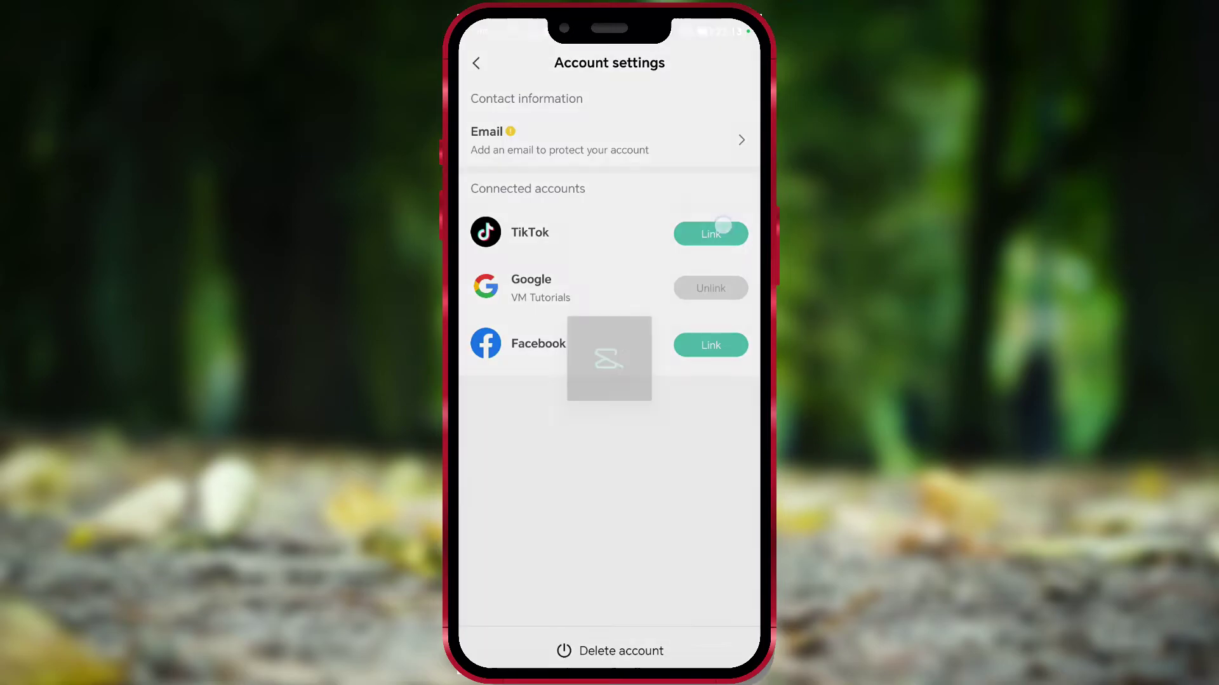